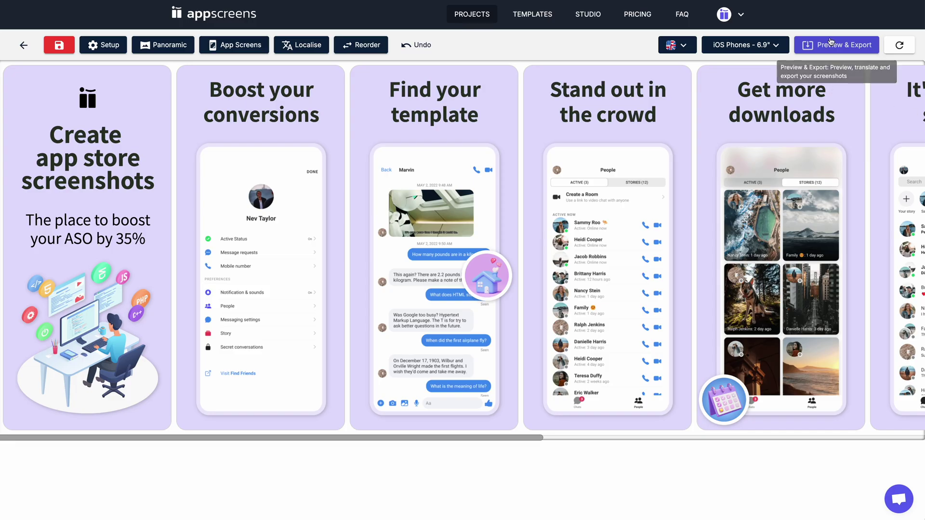
# - Preview every export size of the screenshot set in the Screen Previews window
pyautogui.click(833, 44)
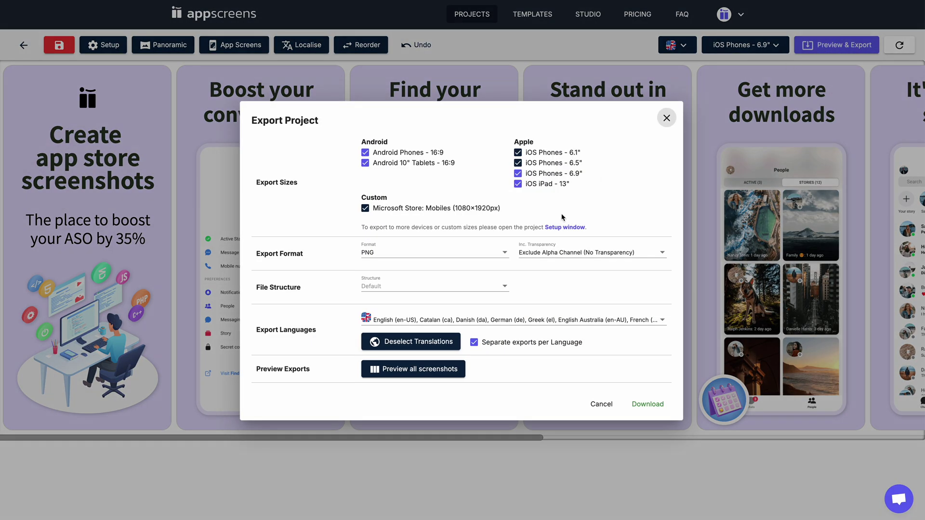
pyautogui.click(447, 369)
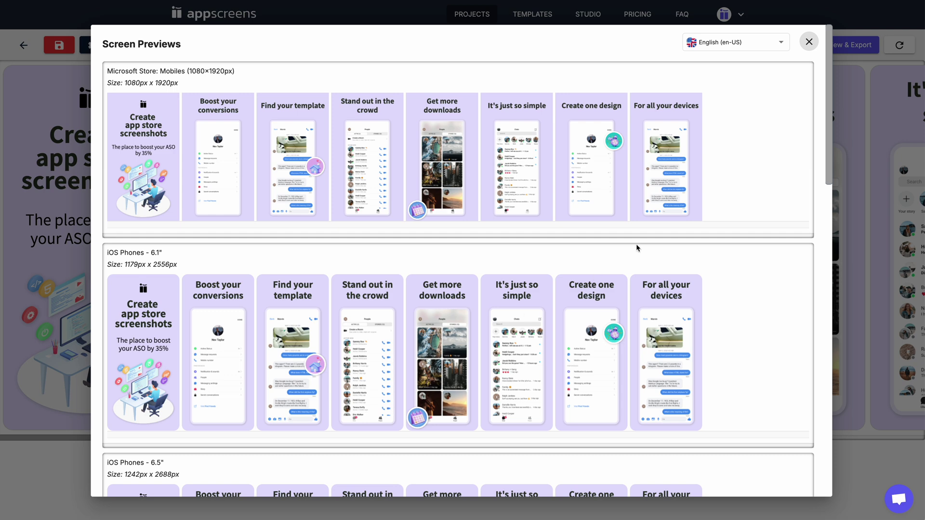
pyautogui.moveTo(827, 60)
pyautogui.mouseDown()
pyautogui.moveTo(846, 198)
pyautogui.moveTo(833, 374)
pyautogui.moveTo(829, 46)
pyautogui.mouseUp()
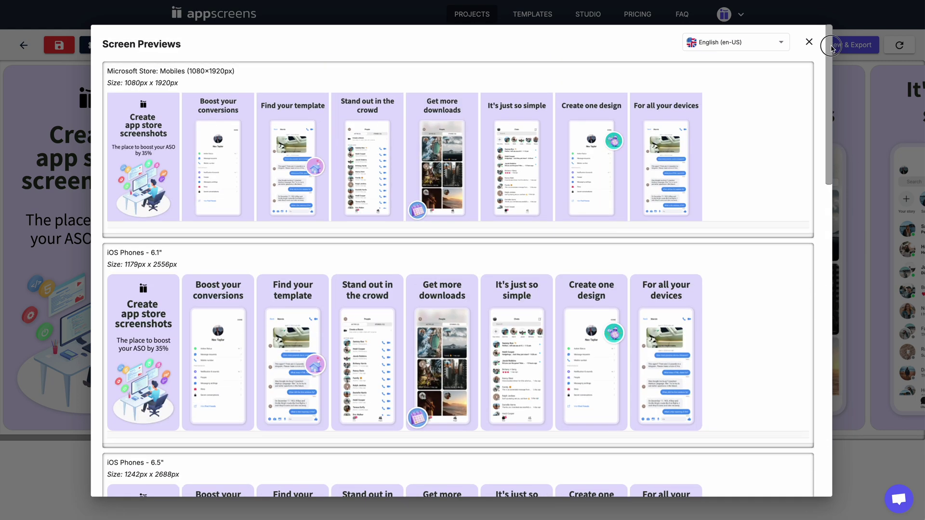
pyautogui.click(747, 45)
# - Review the previews with German captions, then with Chinese Traditional (zh-TW) captions
pyautogui.click(741, 94)
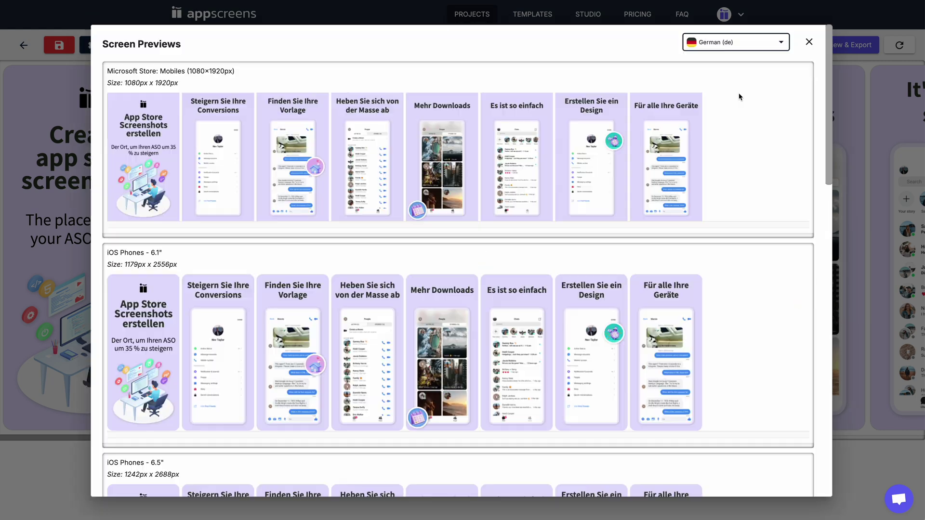
pyautogui.moveTo(832, 49)
pyautogui.mouseDown()
pyautogui.moveTo(818, 357)
pyautogui.moveTo(846, 153)
pyautogui.moveTo(847, 41)
pyautogui.mouseUp()
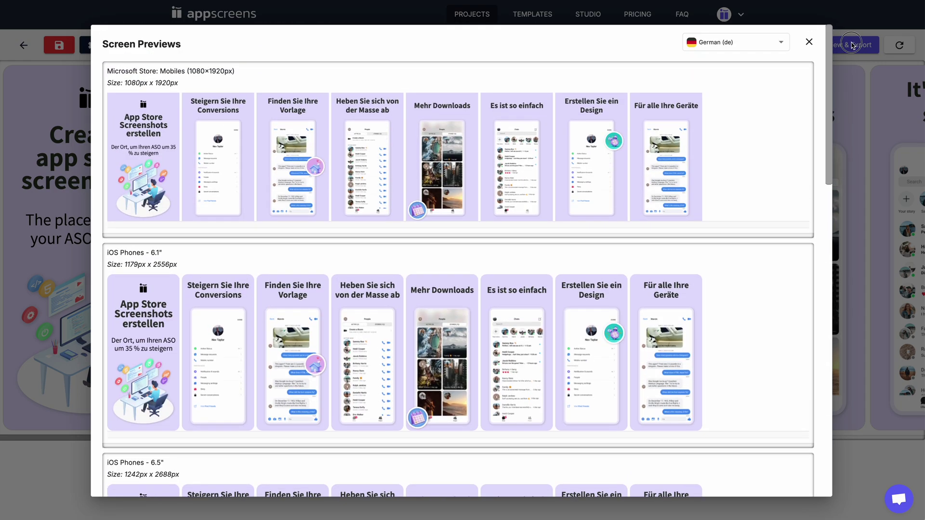
pyautogui.click(760, 42)
pyautogui.click(751, 117)
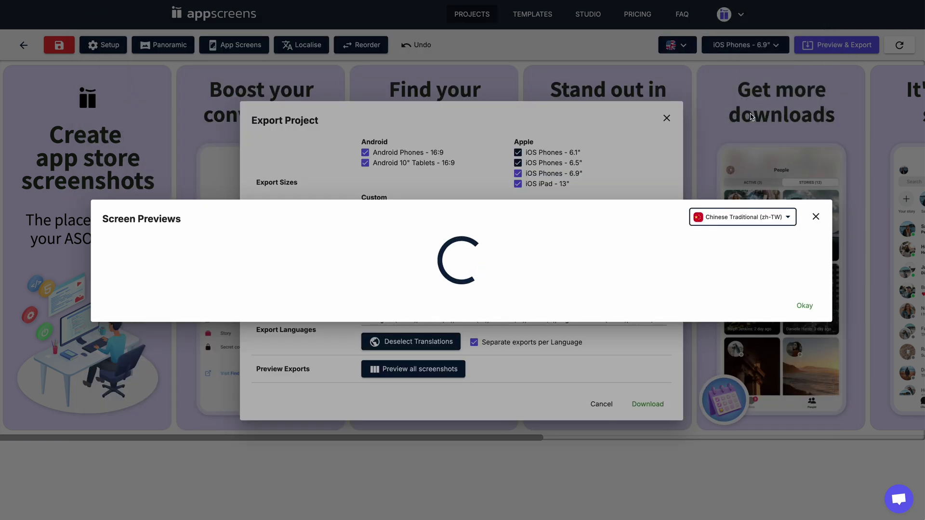
pyautogui.moveTo(830, 73); pyautogui.dragTo(808, 394)
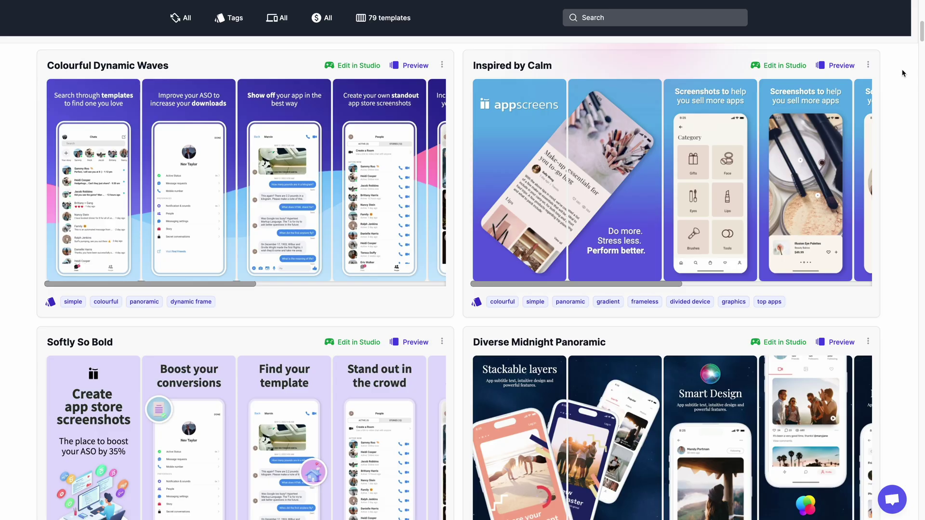
# - Scroll down through the Templates gallery
pyautogui.scroll(-13, 903, 73)
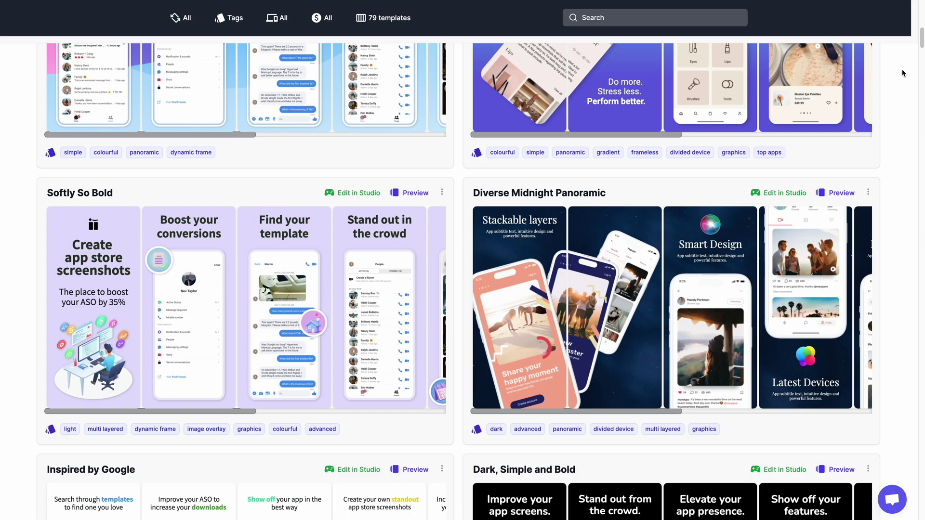
pyautogui.scroll(-20, 902, 73)
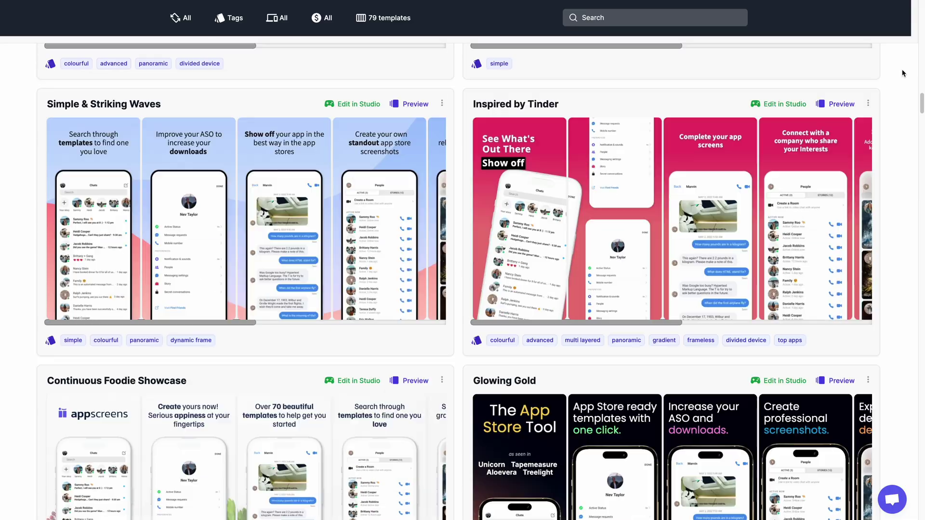
pyautogui.scroll(-20, 903, 73)
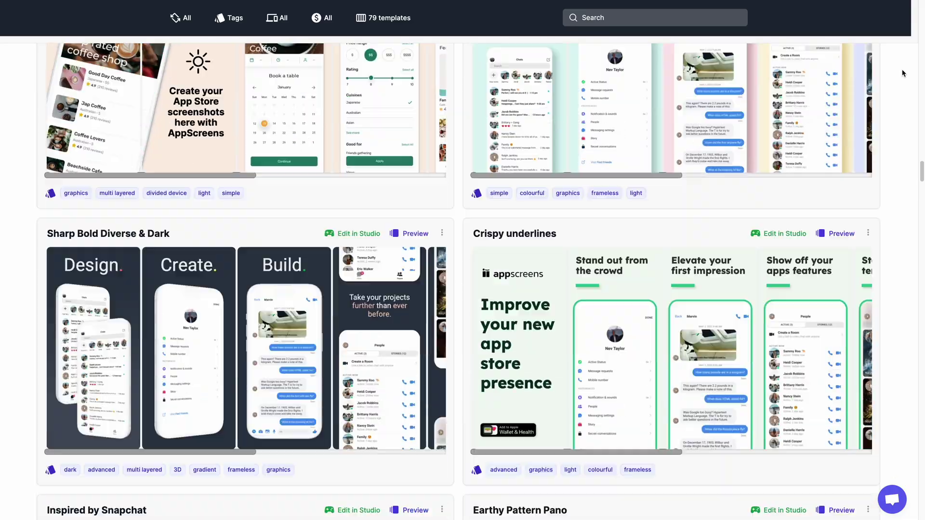
pyautogui.scroll(-8, 903, 73)
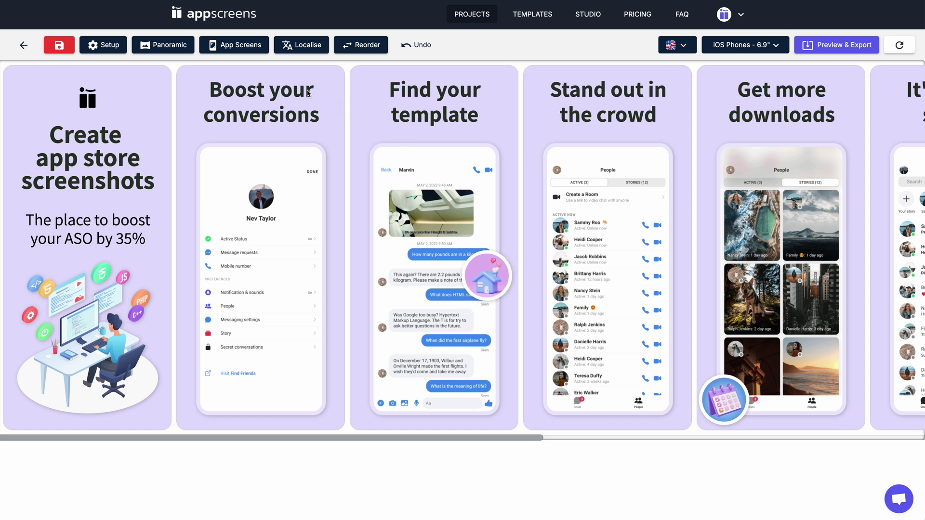
# - Open the Custom layout designer from Layout & Background for the 'Boost your conversions' screen
pyautogui.click(300, 103)
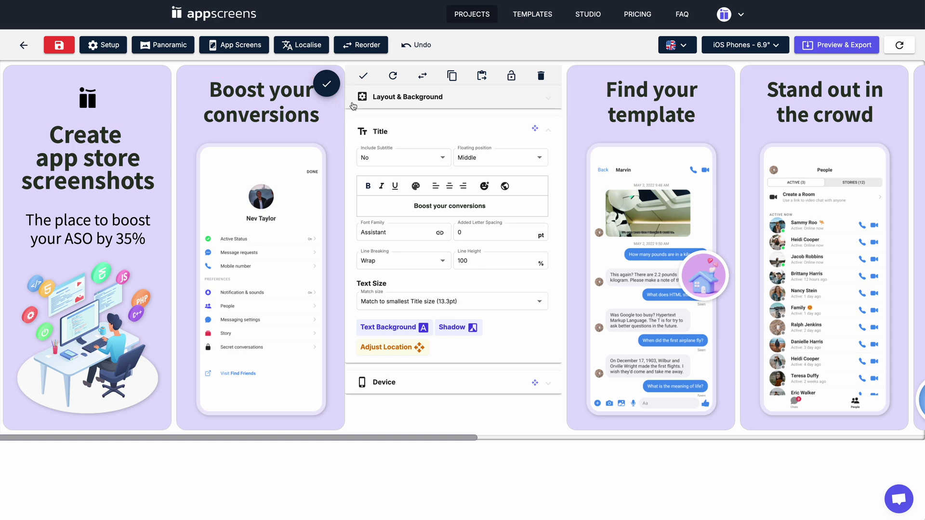
pyautogui.click(391, 103)
pyautogui.click(457, 124)
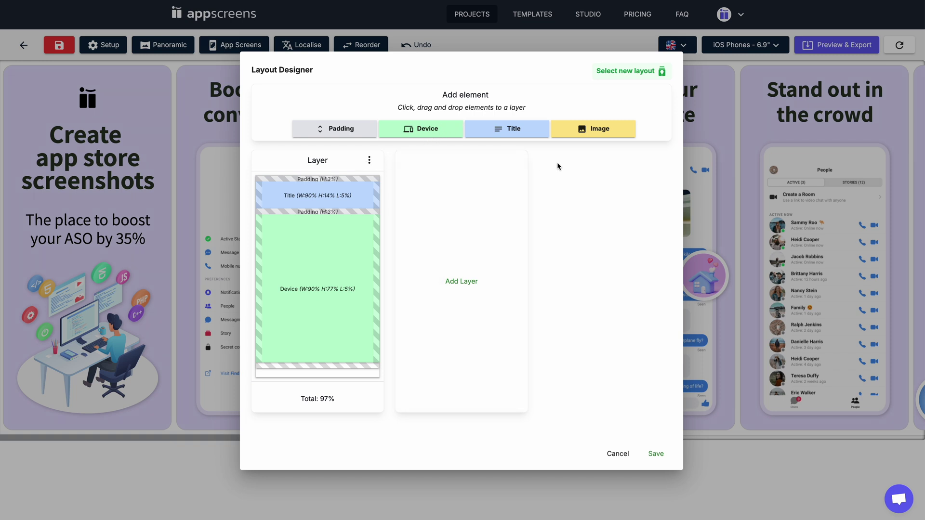
# - Add a Front layer and place a full-width Image element on it
pyautogui.click(463, 276)
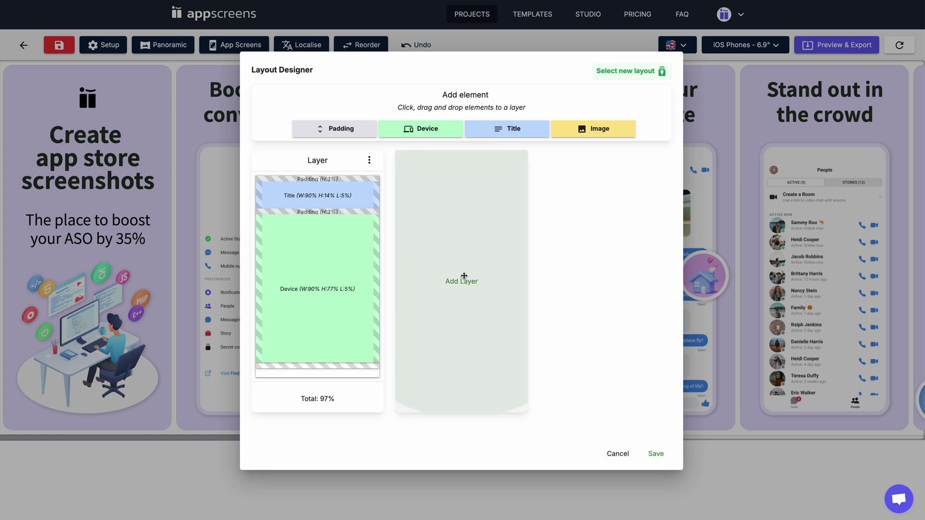
pyautogui.doubleClick(457, 160)
pyautogui.click(513, 160)
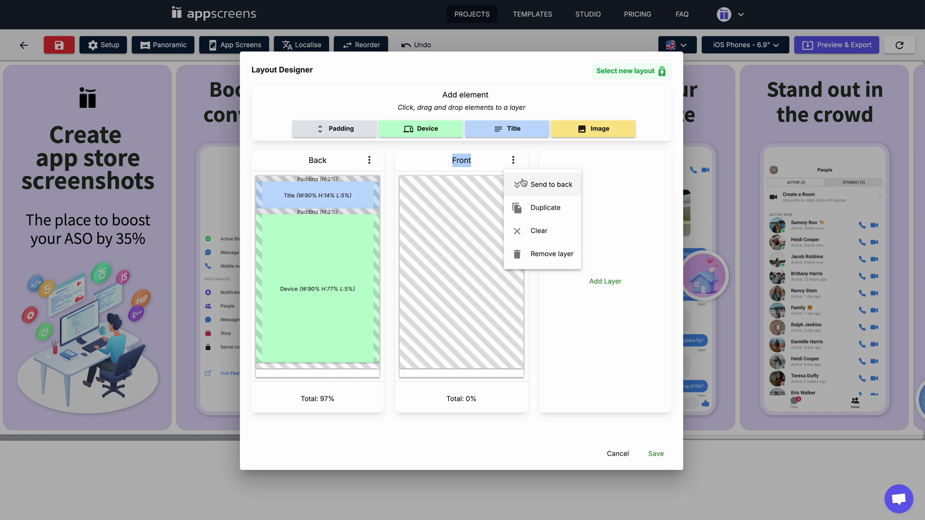
pyautogui.click(441, 170)
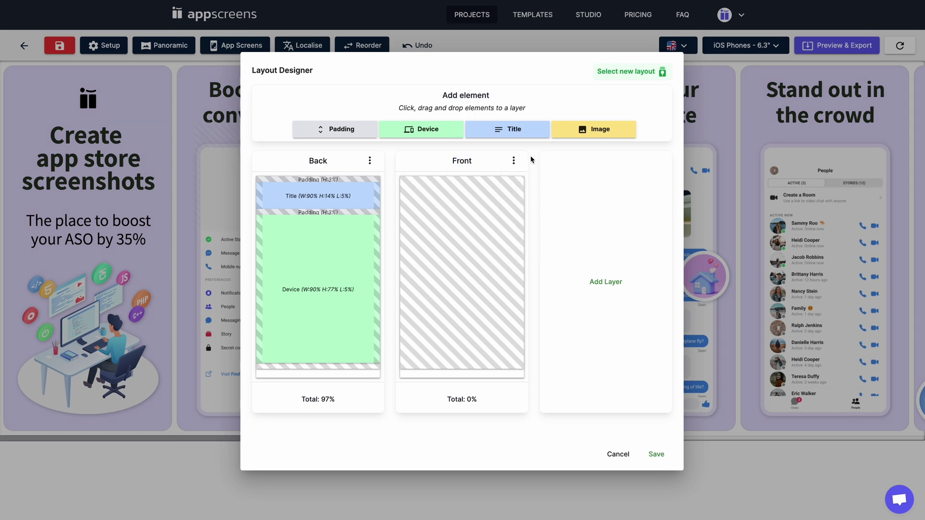
pyautogui.moveTo(574, 135); pyautogui.dragTo(460, 197)
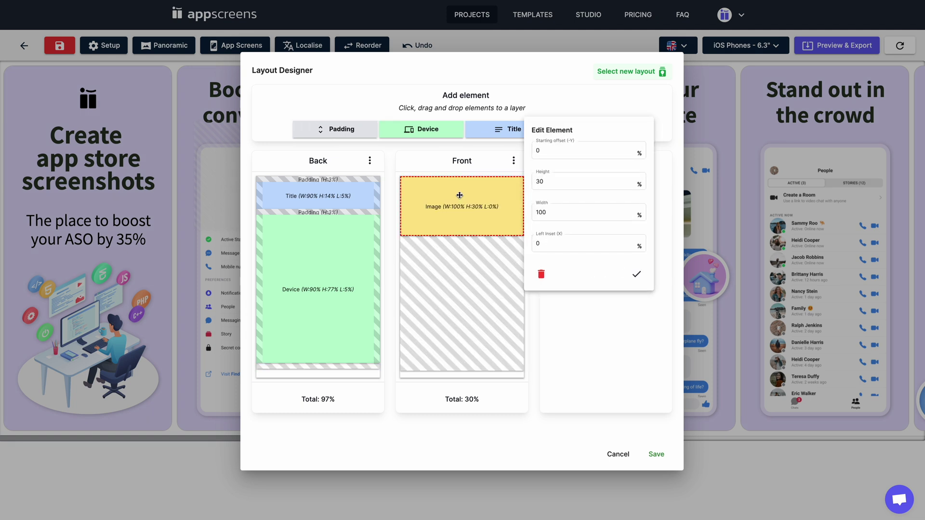
# - Set the Front layer image to 30% width and 30% height with a 10% left inset
pyautogui.click(549, 152)
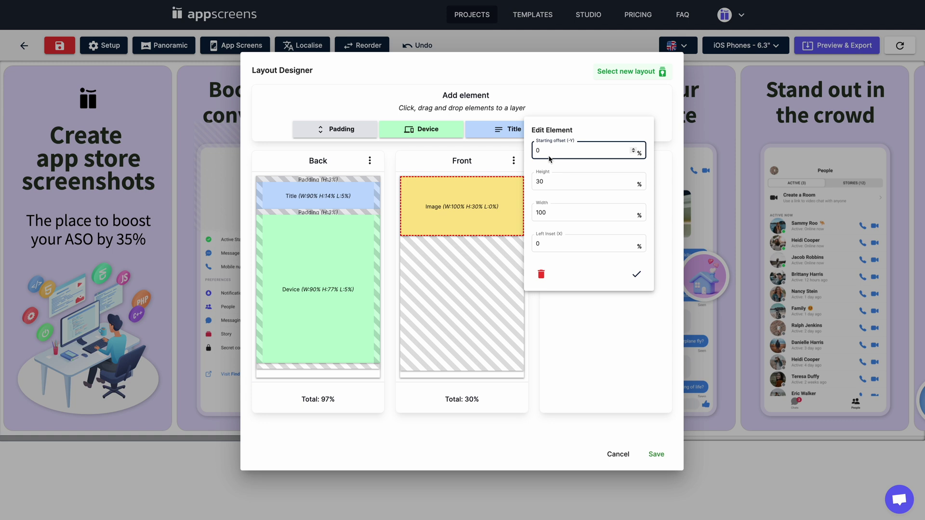
pyautogui.click(552, 183)
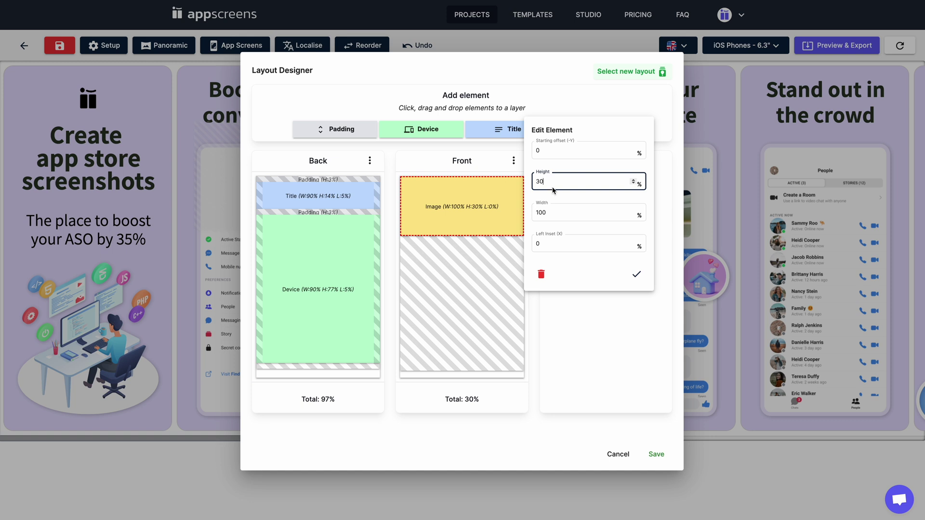
pyautogui.doubleClick(535, 213)
pyautogui.write('30')
pyautogui.doubleClick(537, 244)
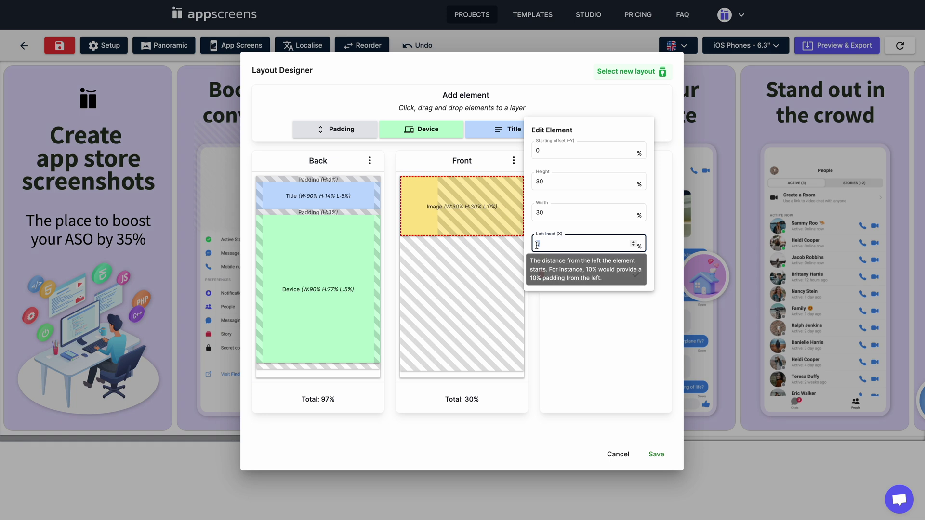
pyautogui.write('10')
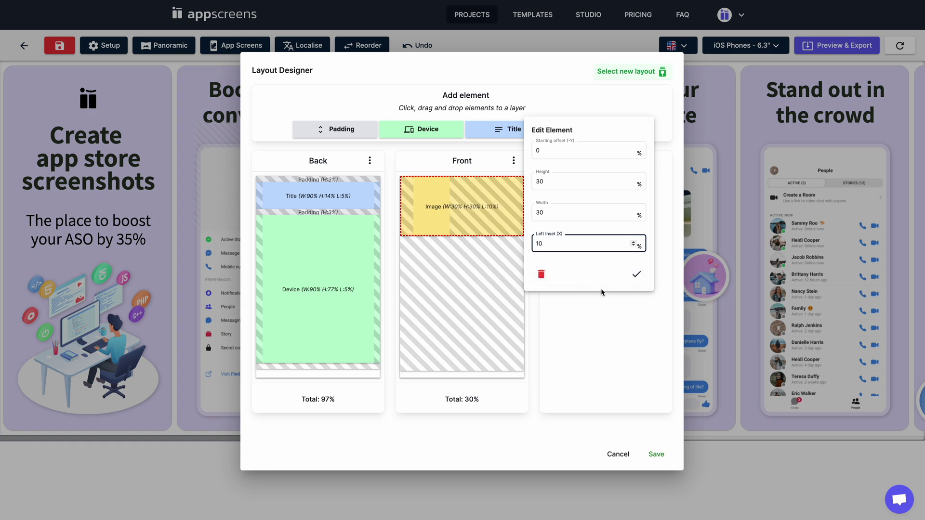
pyautogui.click(637, 274)
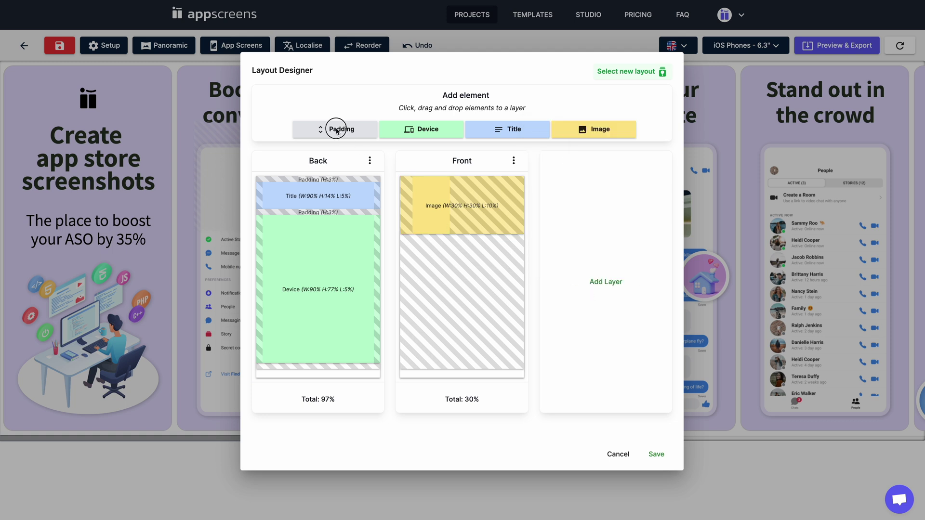
# - Add 15% padding above the front-layer image and save the custom layout
pyautogui.moveTo(331, 129)
pyautogui.mouseDown()
pyautogui.moveTo(414, 158)
pyautogui.moveTo(432, 184)
pyautogui.mouseUp()
pyautogui.click(542, 187)
pyautogui.doubleClick(535, 188)
pyautogui.write('15')
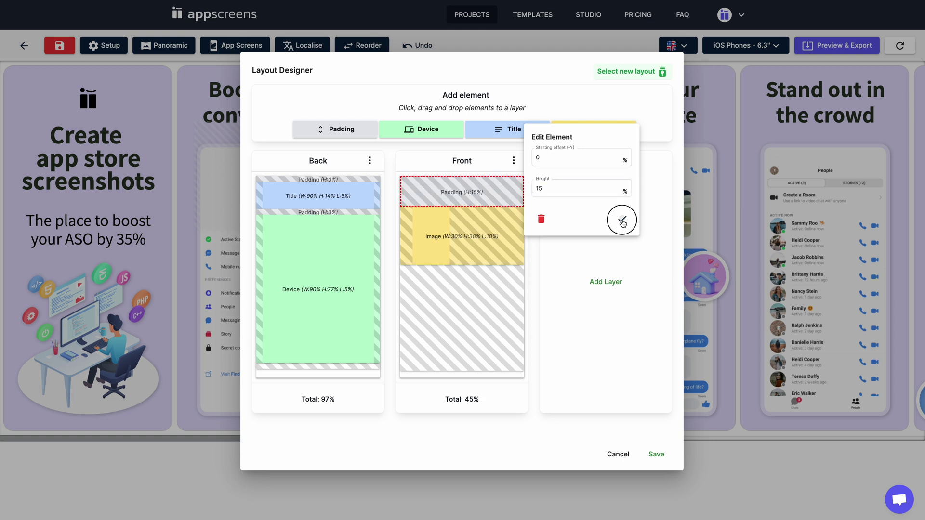
pyautogui.click(622, 220)
pyautogui.tripleClick(458, 400)
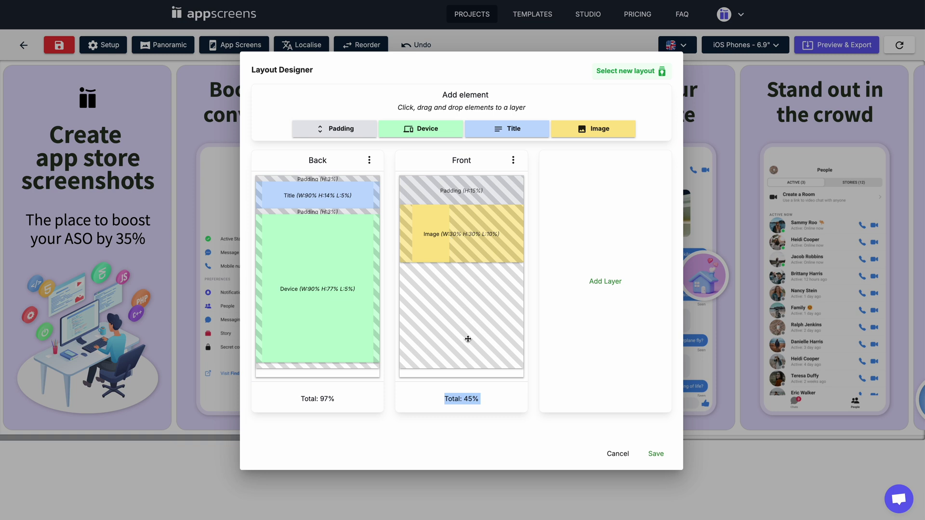
pyautogui.click(655, 453)
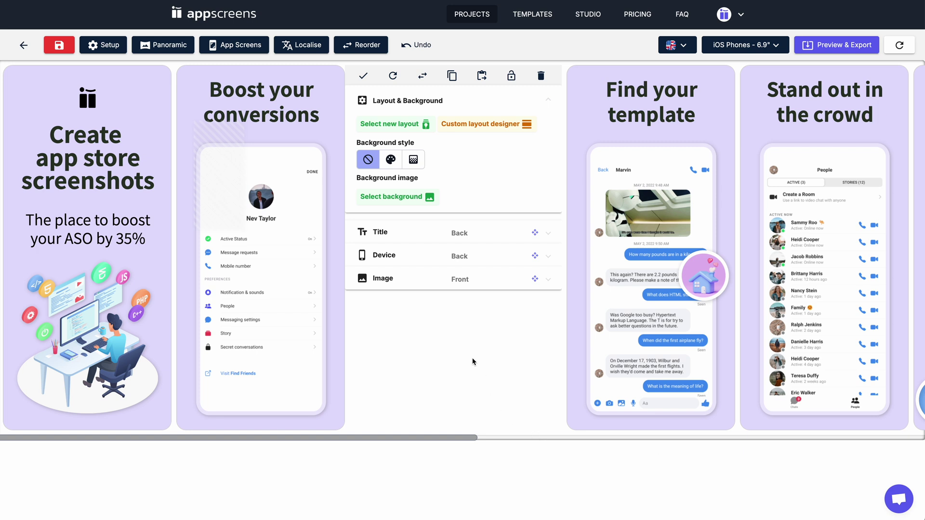
# - Bring up the image picker for the layout's Image element
pyautogui.click(424, 281)
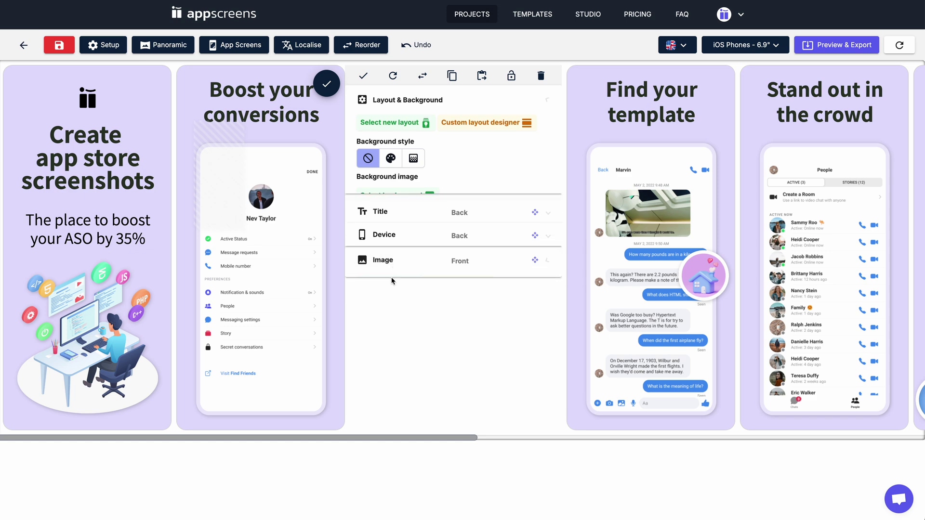
pyautogui.click(393, 205)
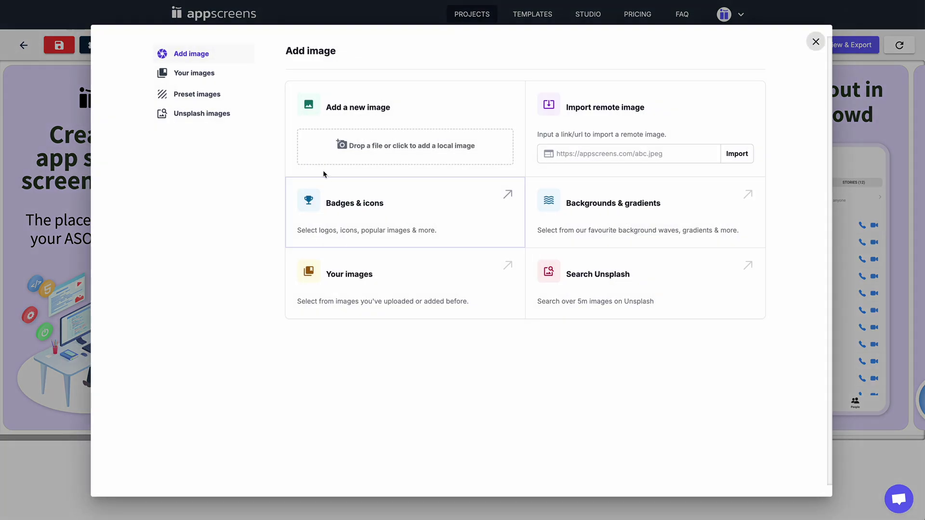
pyautogui.click(218, 96)
# - Insert the round document-with-checkmark icon from Your images onto the screen
pyautogui.click(199, 77)
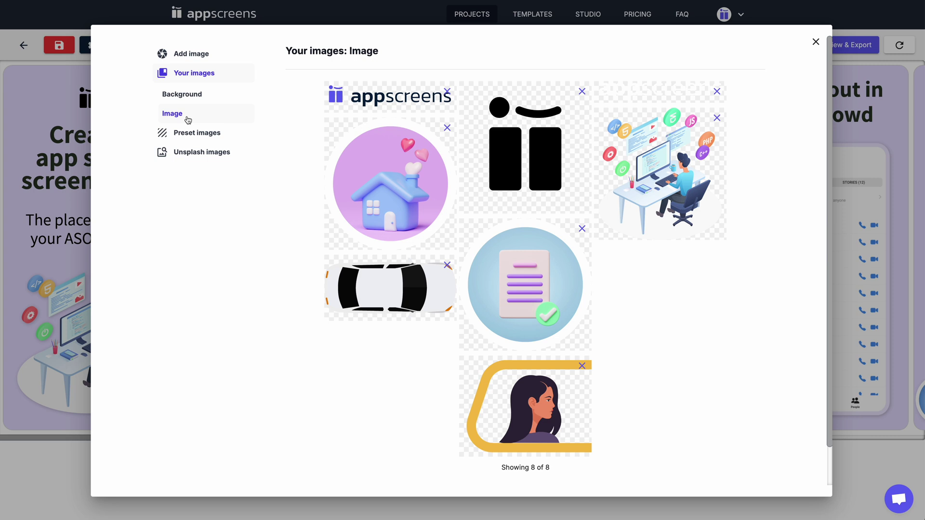
pyautogui.click(511, 270)
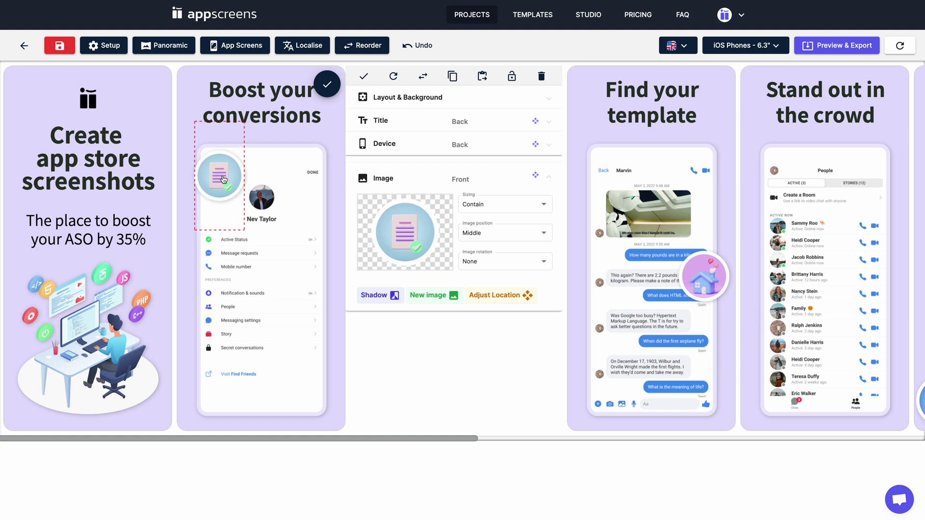
# - Make the icon 15% high with 18% padding above and a 3% left inset
pyautogui.click(536, 175)
pyautogui.click(524, 153)
pyautogui.click(524, 157)
pyautogui.click(524, 156)
pyautogui.click(524, 156)
pyautogui.click(524, 157)
pyautogui.click(524, 157)
pyautogui.click(524, 156)
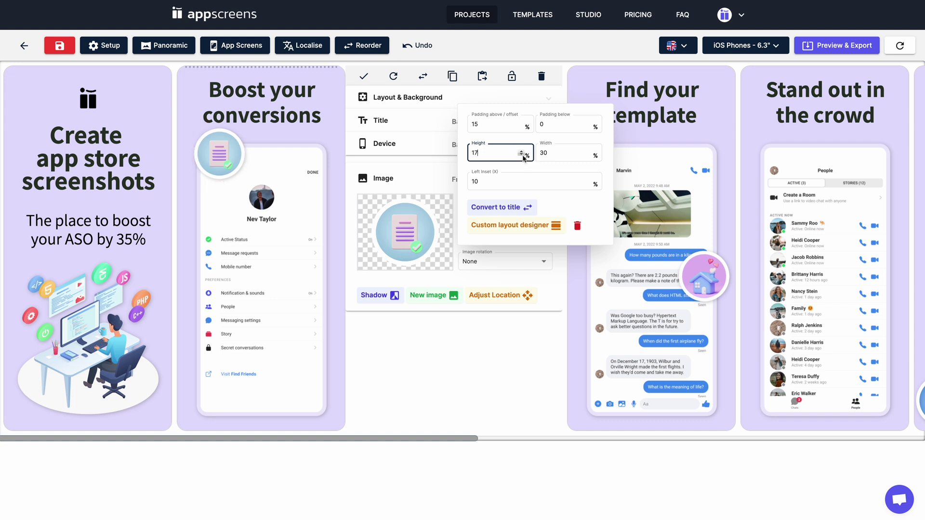
pyautogui.click(523, 157)
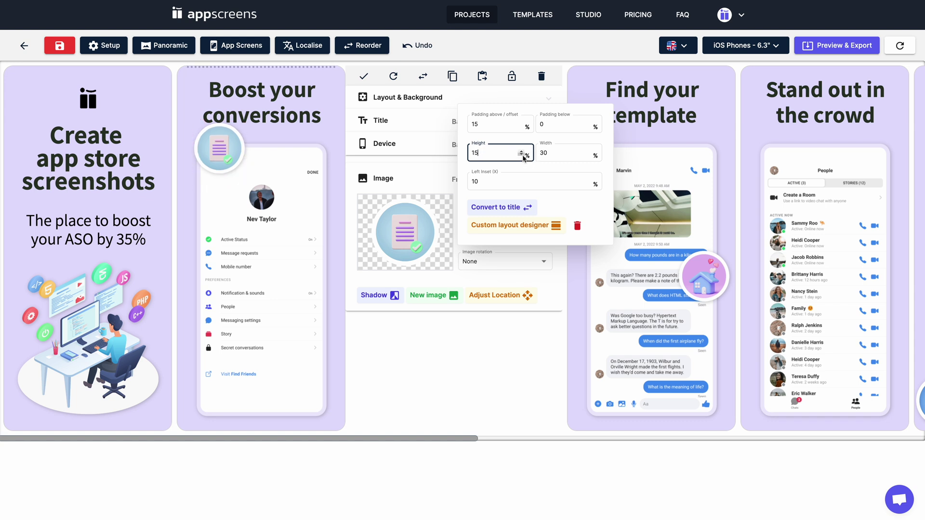
pyautogui.click(521, 123)
pyautogui.click(521, 123)
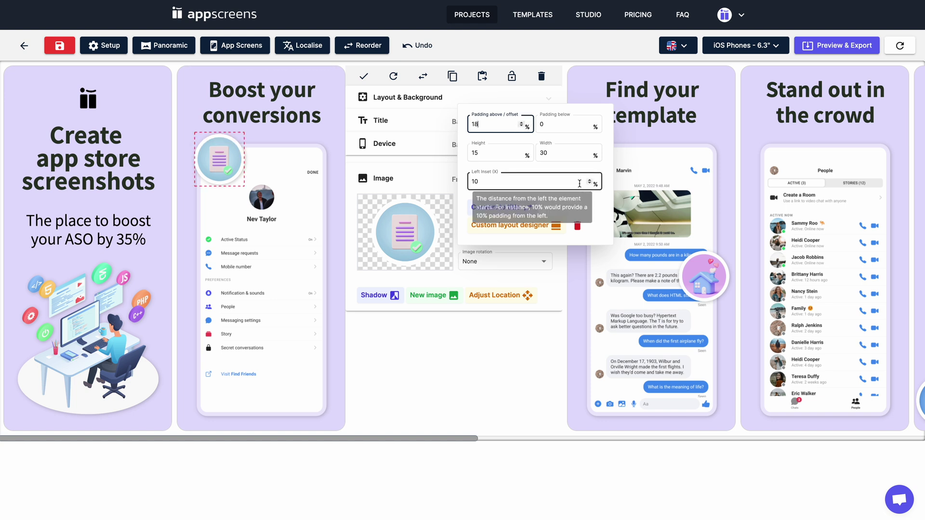
pyautogui.moveTo(589, 185); pyautogui.dragTo(589, 184)
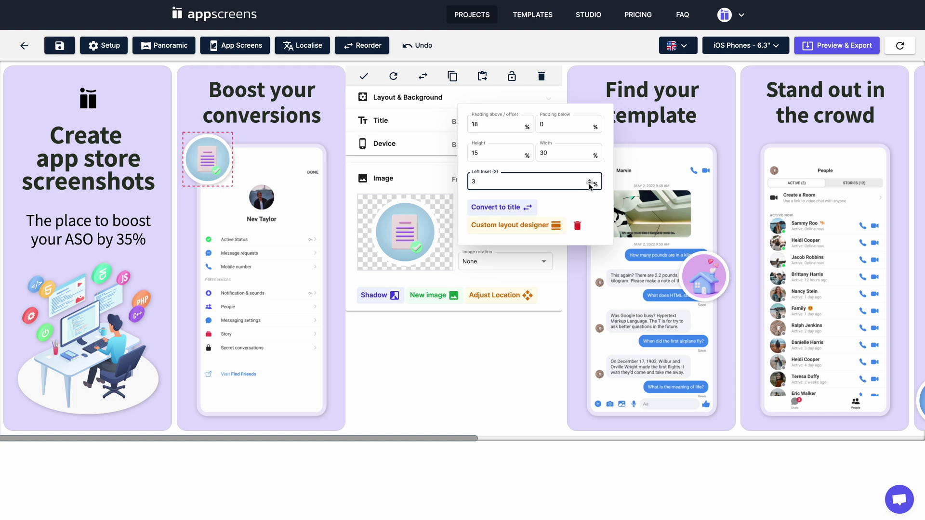
pyautogui.click(327, 86)
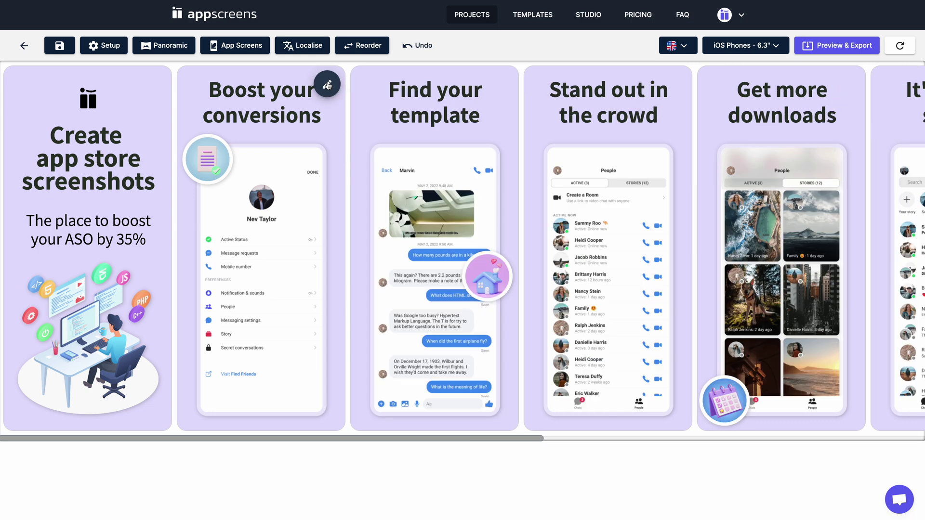
# - Preview the set on Android Phones 16:9, Android 10" Tablets 16:9, then iOS iPad 13"
pyautogui.click(743, 51)
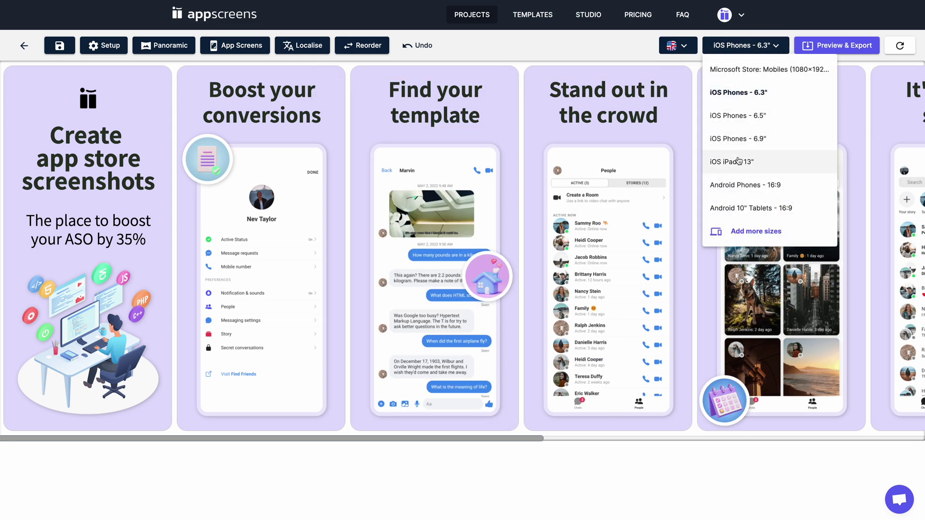
pyautogui.click(736, 184)
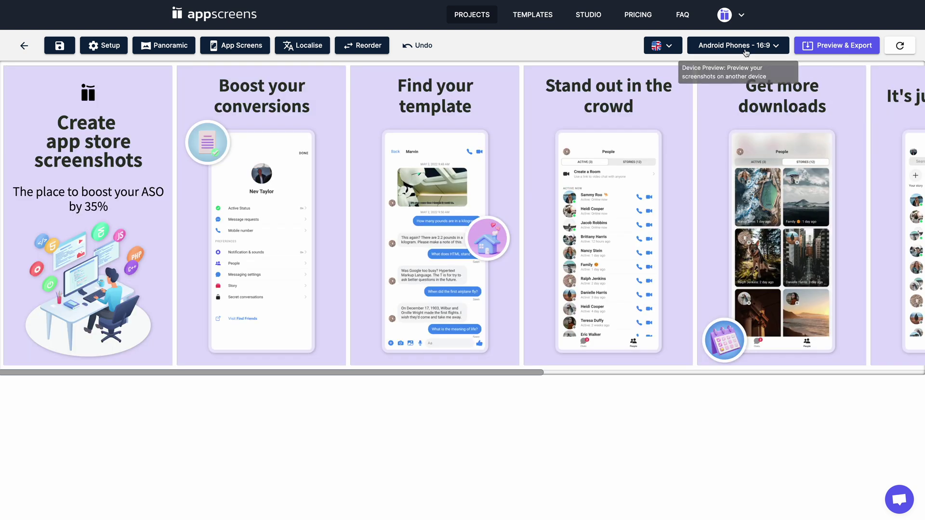
pyautogui.click(745, 46)
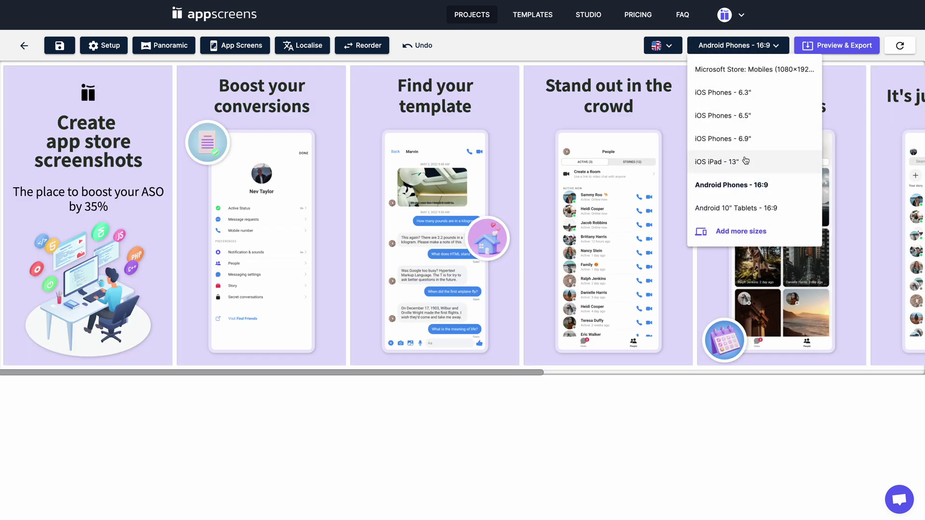
pyautogui.click(742, 208)
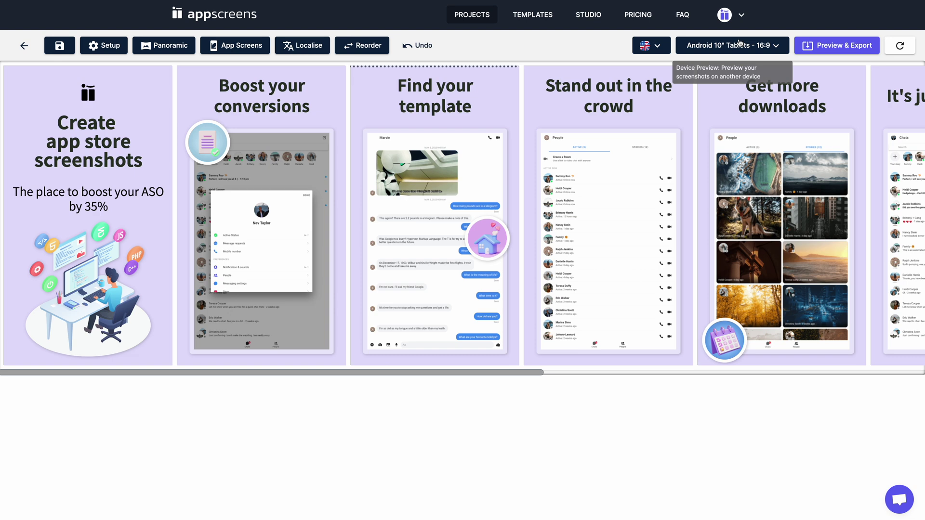
pyautogui.click(738, 45)
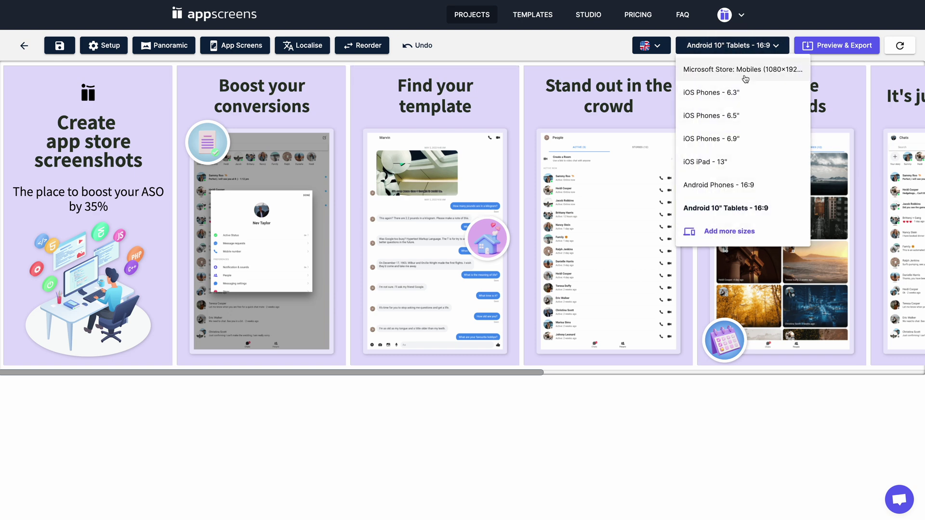
pyautogui.click(732, 158)
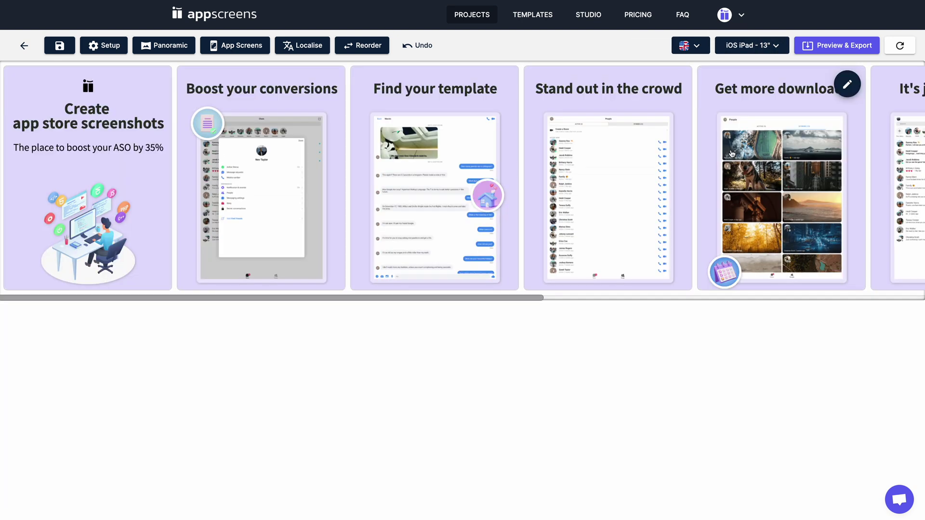